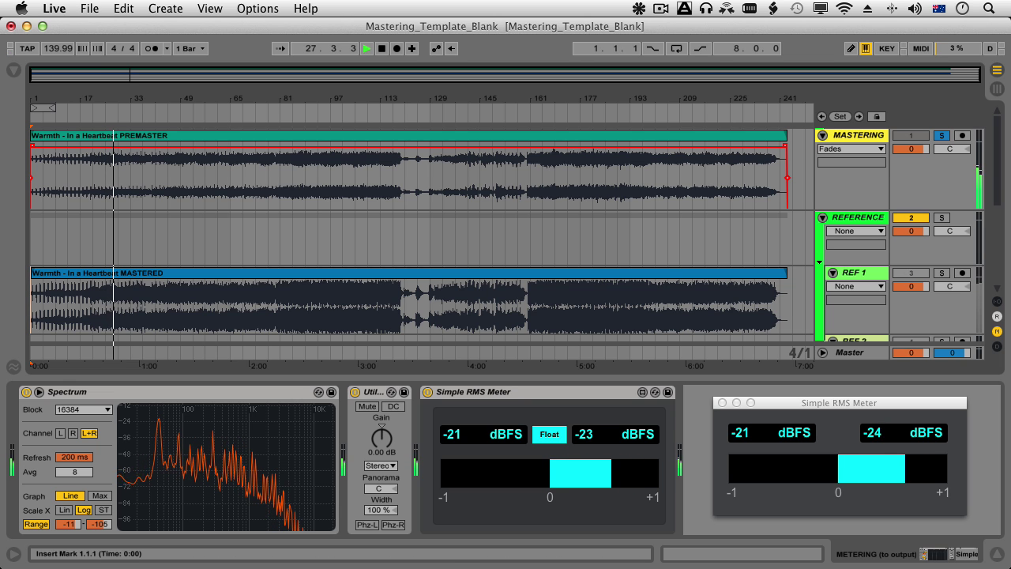
- Zoom in to a few bars of the premaster and mastered waveforms, ease back out, and return the insert marker to 1.1.1
{"action": "key", "text": "plus"}
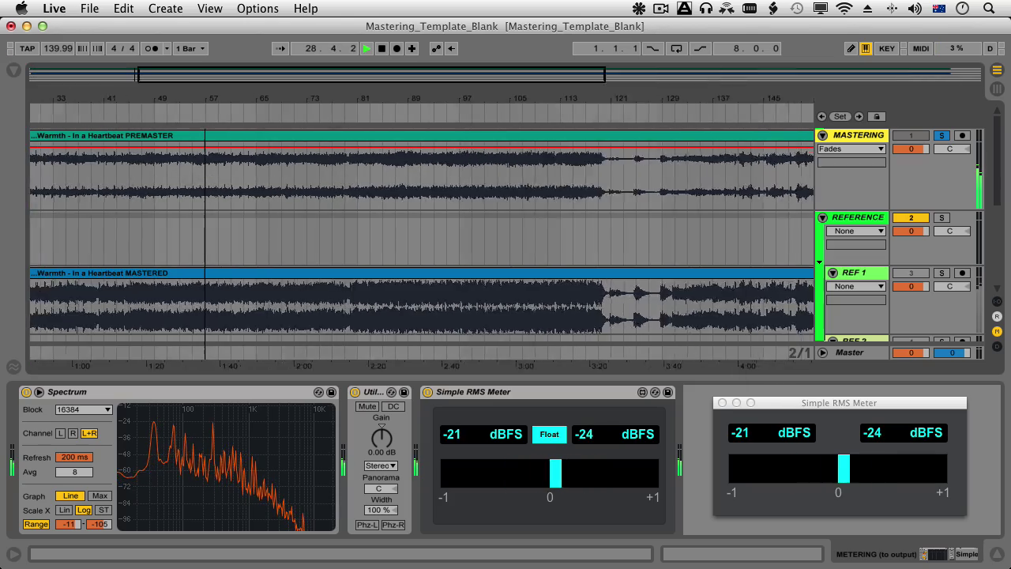
{"action": "key", "text": "plus"}
{"action": "key", "text": "plus"}
{"action": "key", "text": "plus"}
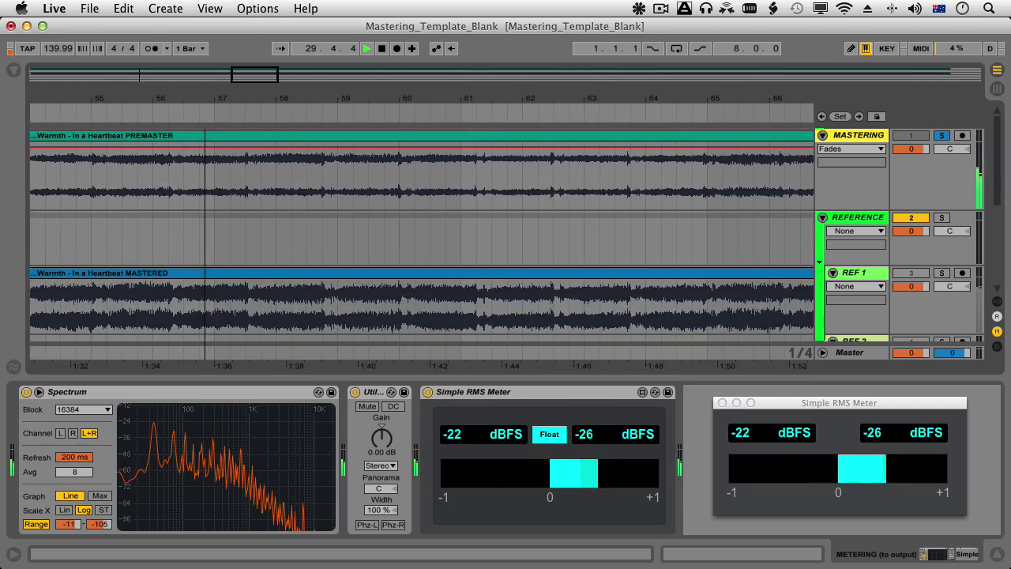
{"action": "scroll", "coordinate": [421, 237], "scroll_direction": "left", "scroll_amount": 10}
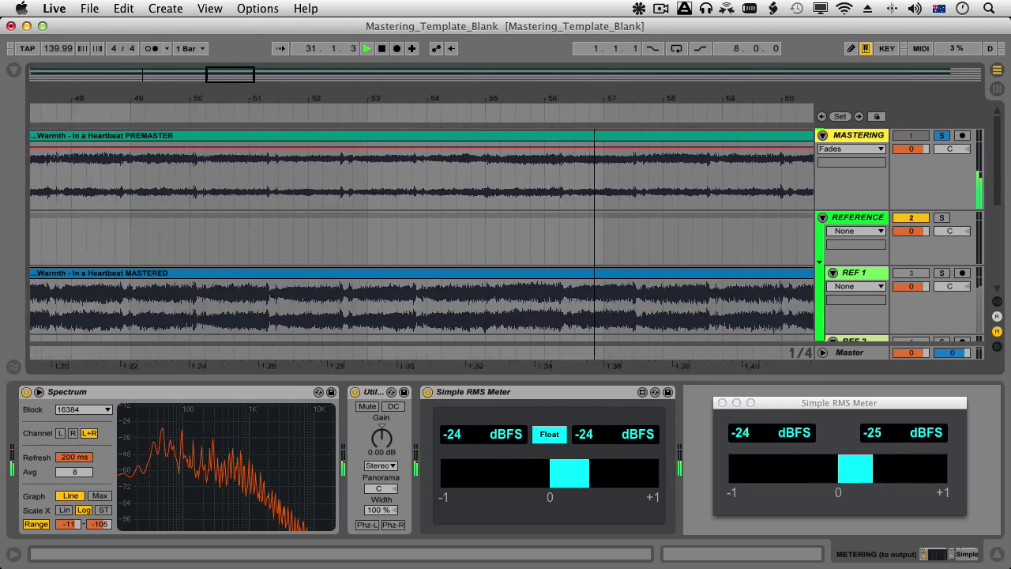
{"action": "key", "text": "minus"}
{"action": "key", "text": "minus"}
{"action": "key", "text": "minus"}
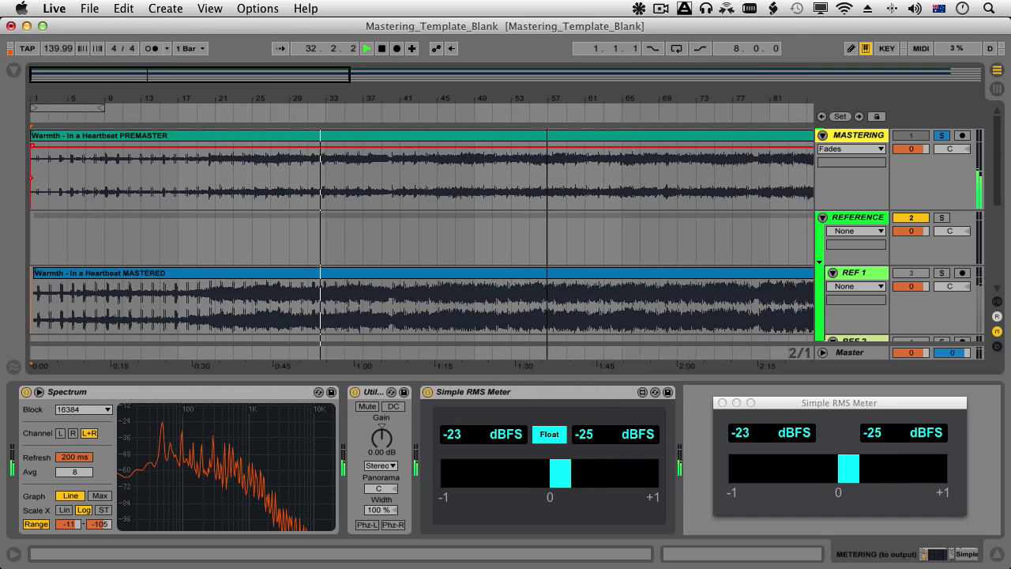
{"action": "key", "text": "plus"}
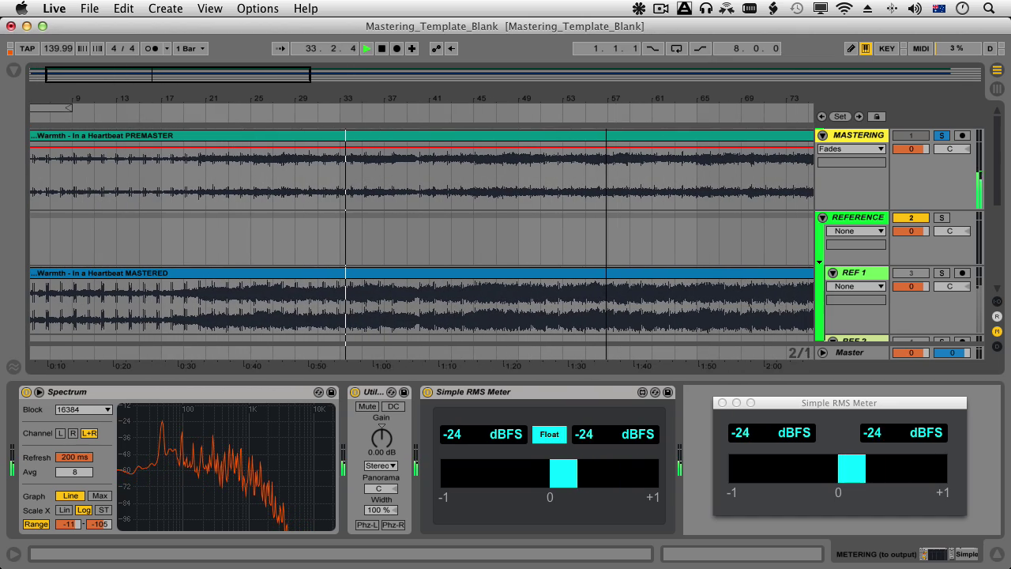
{"action": "key", "text": "Home"}
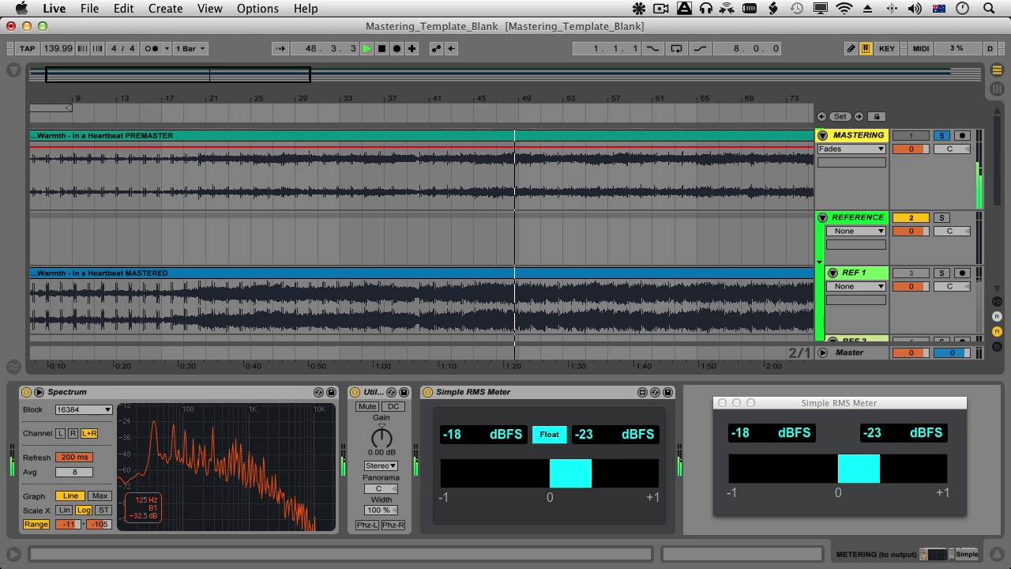
- Expand Spectrum to full window with 40 ms refresh, averaging 1 and Auto range
{"action": "left_click", "coordinate": [39, 392]}
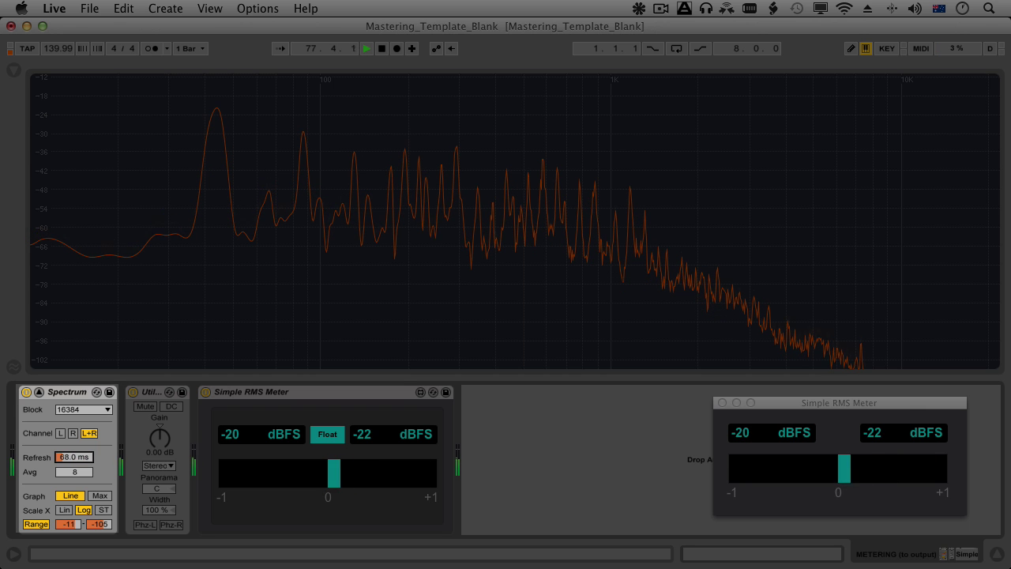
{"action": "key", "text": "Down"}
{"action": "key", "text": "Down"}
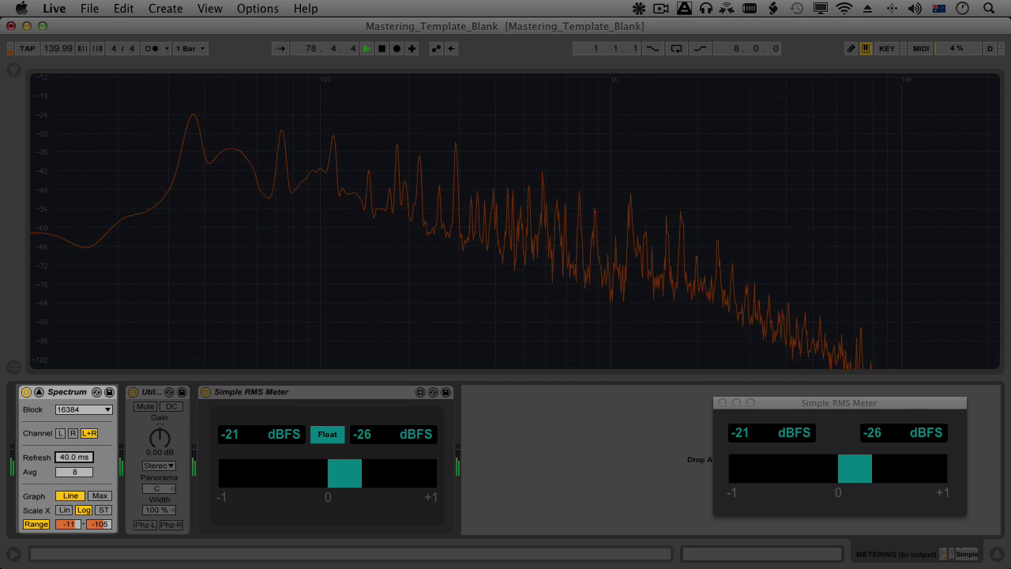
{"action": "key", "text": "Down"}
{"action": "key", "text": "Down"}
{"action": "key", "text": "Down"}
{"action": "key", "text": "Down"}
{"action": "key", "text": "Down"}
{"action": "key", "text": "Down"}
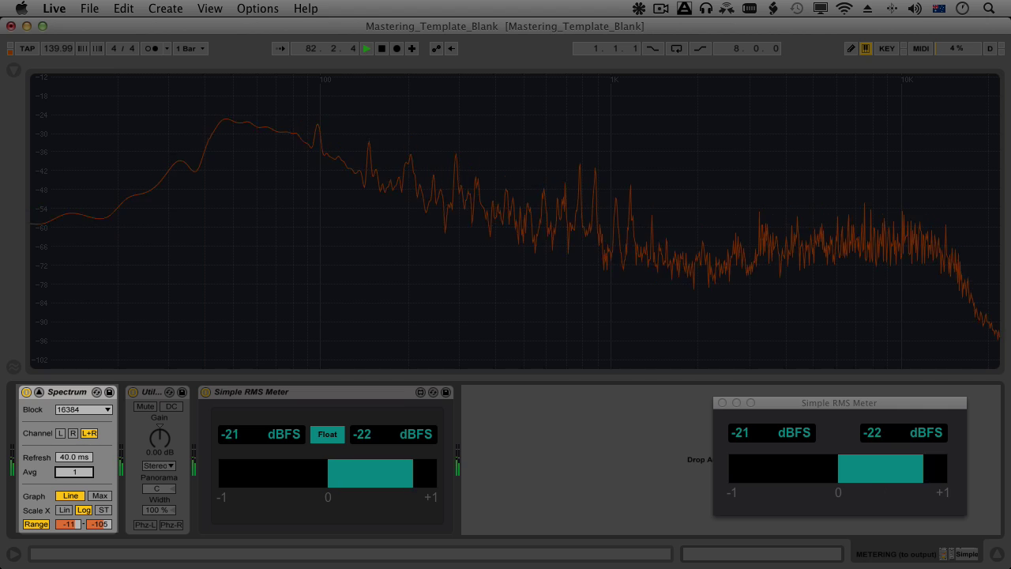
{"action": "left_click", "coordinate": [35, 524]}
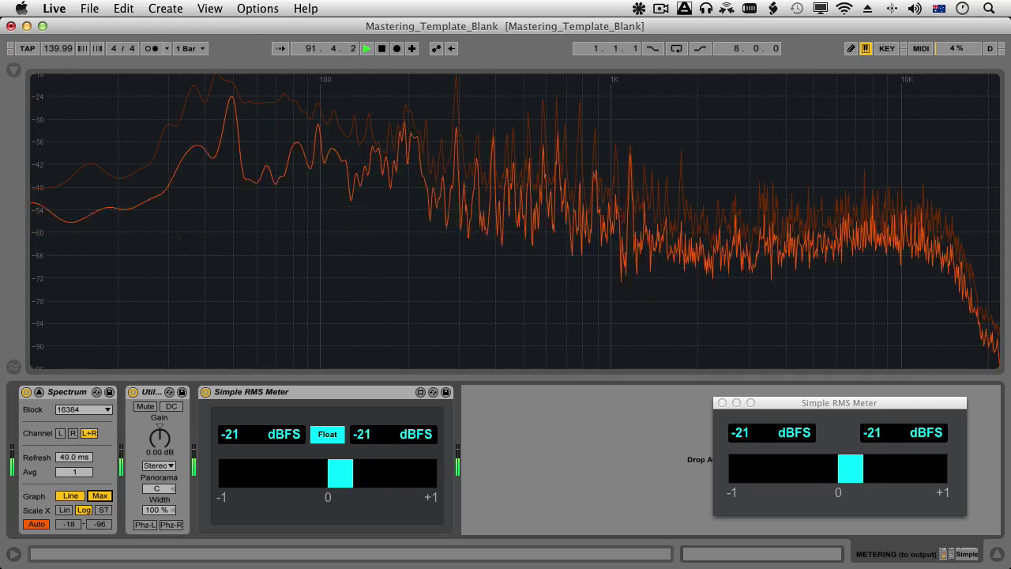
- Turn off Spectrum Max hold at 200 ms refresh and averaging 8, and collapse the full-window view
{"action": "left_click", "coordinate": [99, 495]}
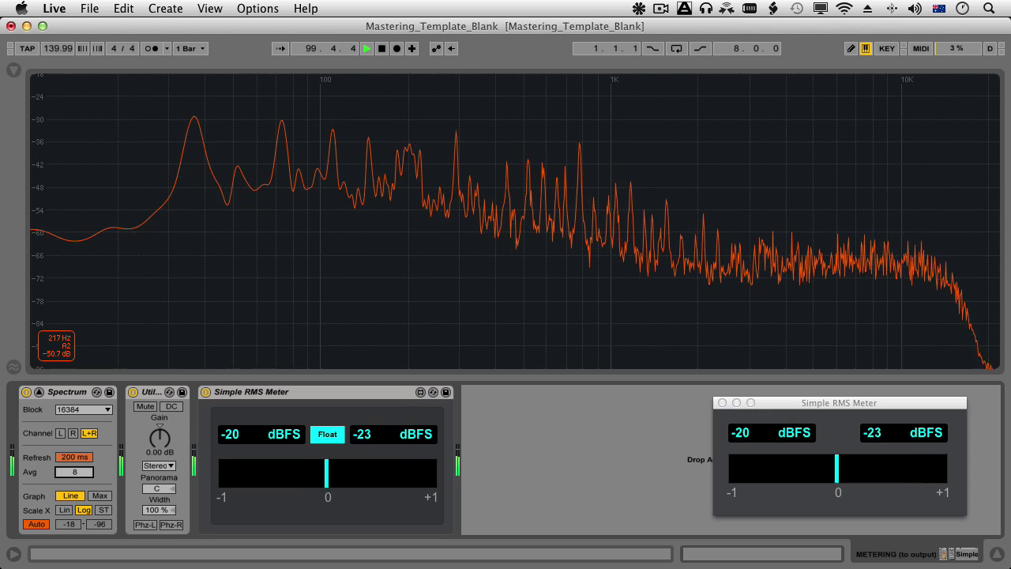
{"action": "key", "text": "Tab"}
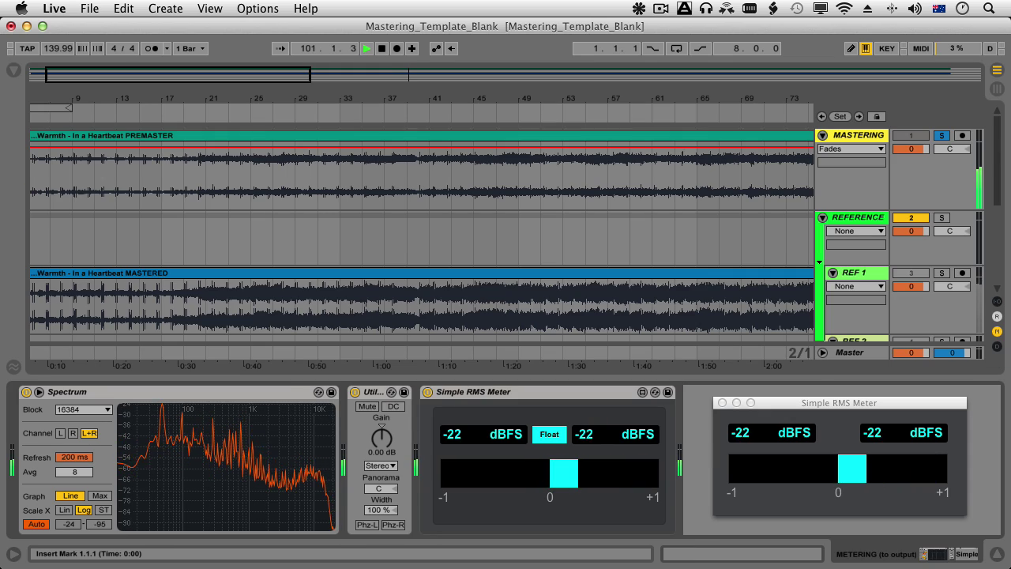
- Zoom the Arrangement fully out so the whole song is visible
{"action": "key", "text": "minus"}
{"action": "key", "text": "minus"}
{"action": "key", "text": "minus"}
{"action": "key", "text": "minus"}
{"action": "key", "text": "minus"}
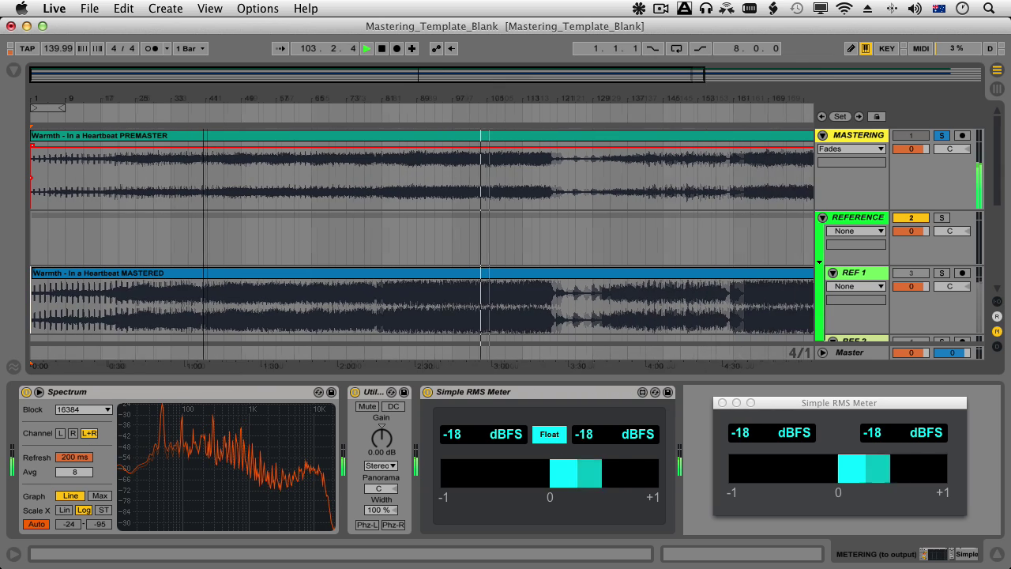
{"action": "key", "text": "minus"}
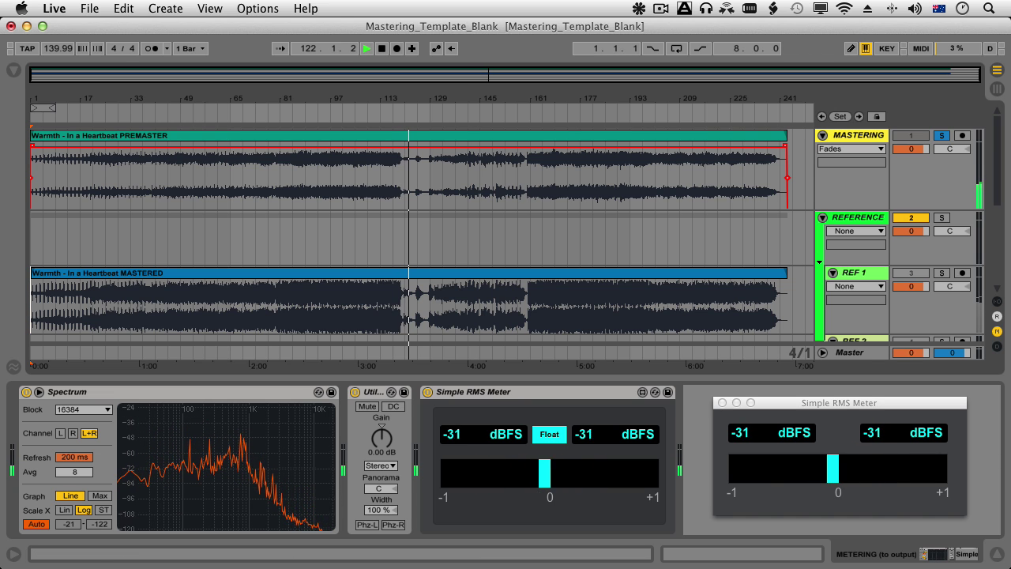
- View the Session mixer of all six mastering tracks, then go back to Arrangement View
{"action": "key", "text": "Tab"}
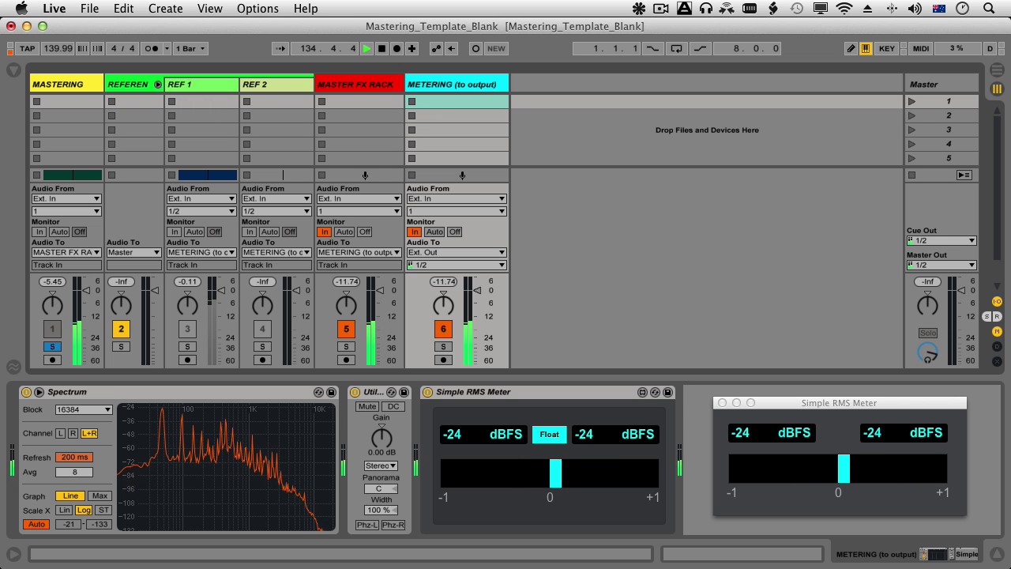
{"action": "key", "text": "Tab"}
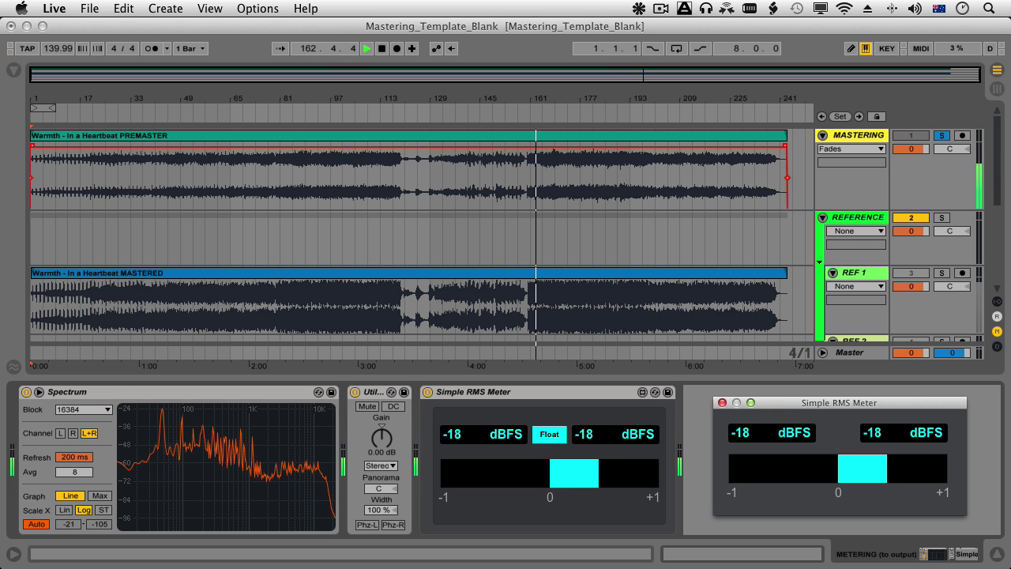
- Select the MASTER FX track and show the Browser with Cmd+Alt+B
{"action": "scroll", "coordinate": [422, 237], "scroll_direction": "down", "scroll_amount": 5}
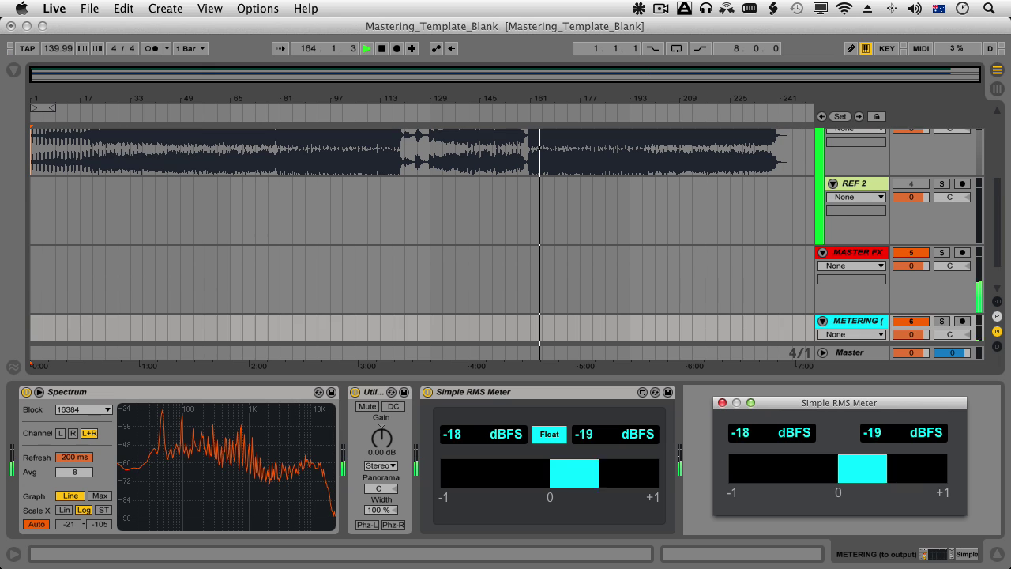
{"action": "left_click", "coordinate": [857, 252]}
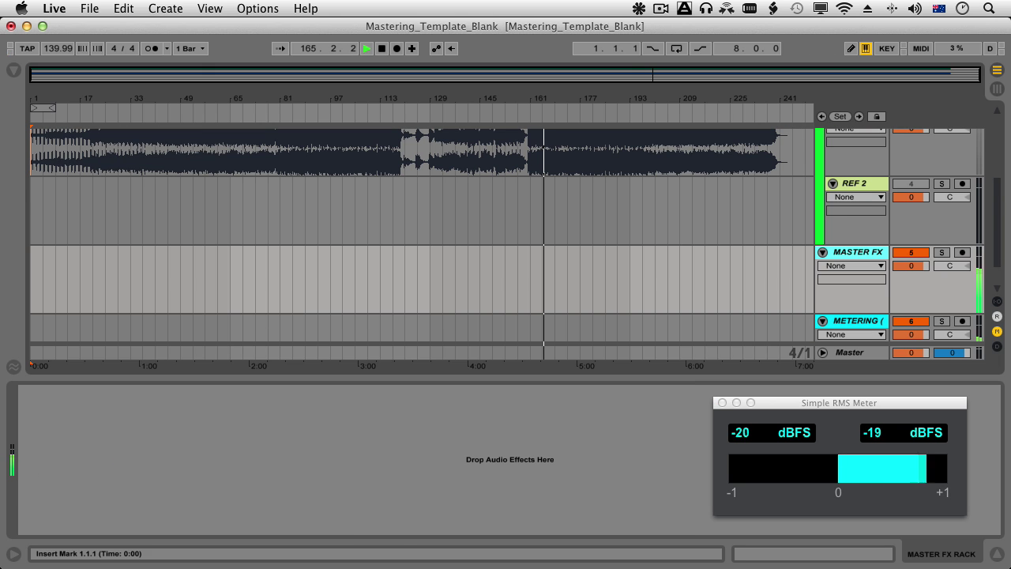
{"action": "key", "text": "super+alt+b"}
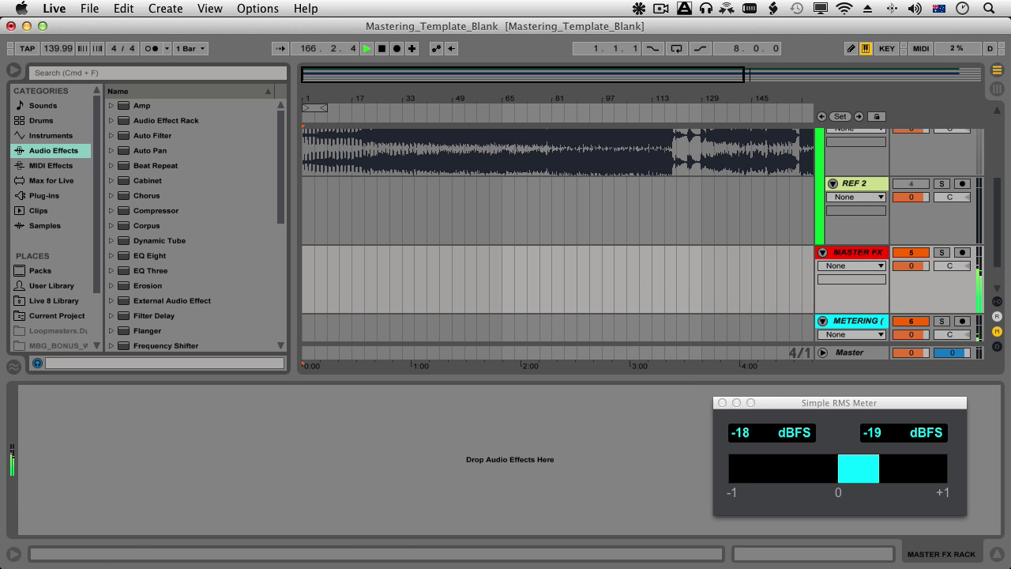
- Expand the Audio Effect Rack folder and scroll to the ZM mastering rack presets
{"action": "scroll", "coordinate": [193, 225], "scroll_direction": "down", "scroll_amount": 6}
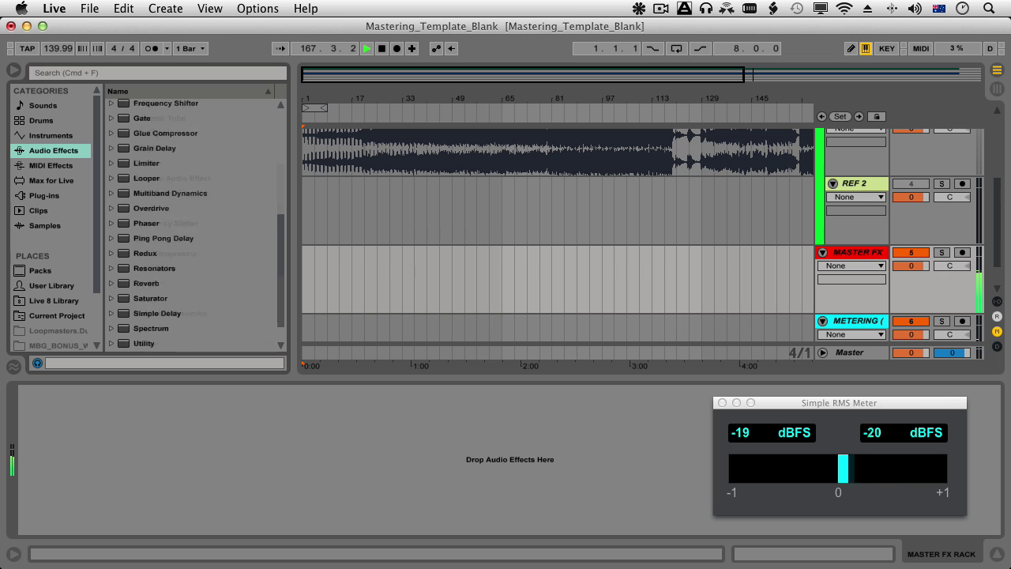
{"action": "scroll", "coordinate": [193, 225], "scroll_direction": "up", "scroll_amount": 6}
{"action": "scroll", "coordinate": [193, 225], "scroll_direction": "up", "scroll_amount": 1}
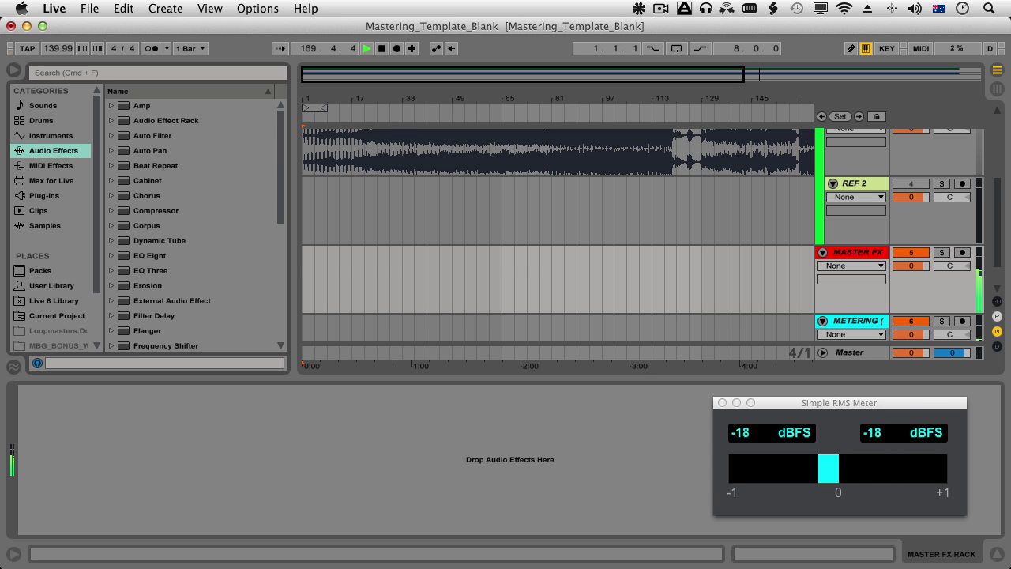
{"action": "left_click", "coordinate": [112, 120]}
{"action": "scroll", "coordinate": [193, 225], "scroll_direction": "down", "scroll_amount": 5}
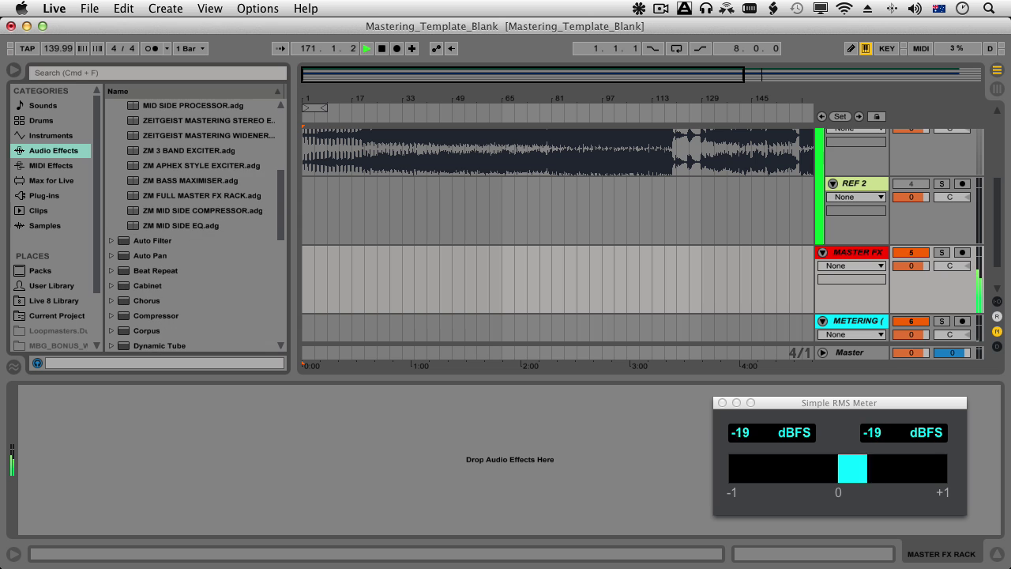
{"action": "scroll", "coordinate": [193, 225], "scroll_direction": "down", "scroll_amount": 1}
{"action": "scroll", "coordinate": [194, 225], "scroll_direction": "down", "scroll_amount": 2}
{"action": "scroll", "coordinate": [193, 225], "scroll_direction": "up", "scroll_amount": 6}
{"action": "scroll", "coordinate": [194, 225], "scroll_direction": "up", "scroll_amount": 4}
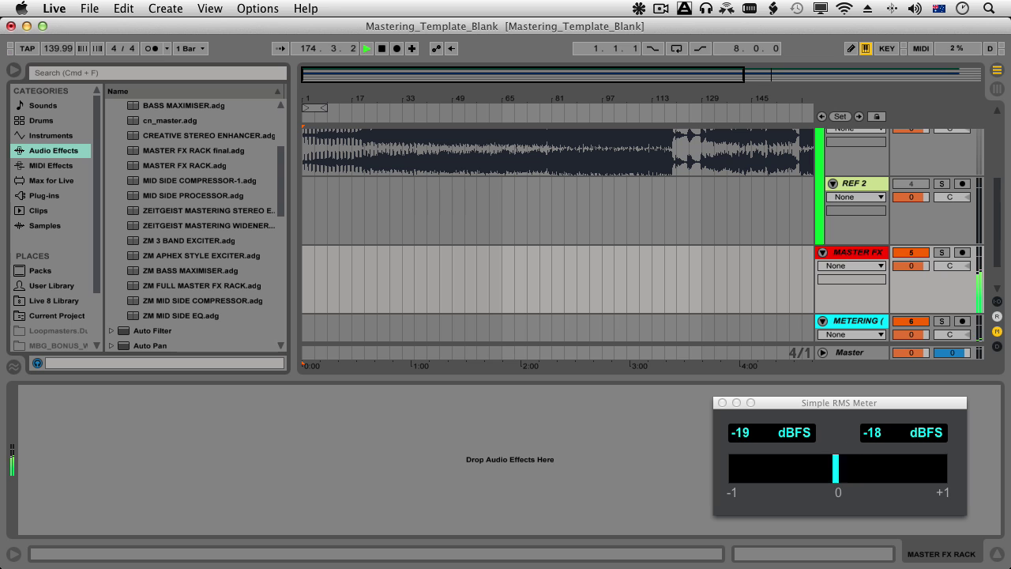
{"action": "scroll", "coordinate": [193, 225], "scroll_direction": "down", "scroll_amount": 3}
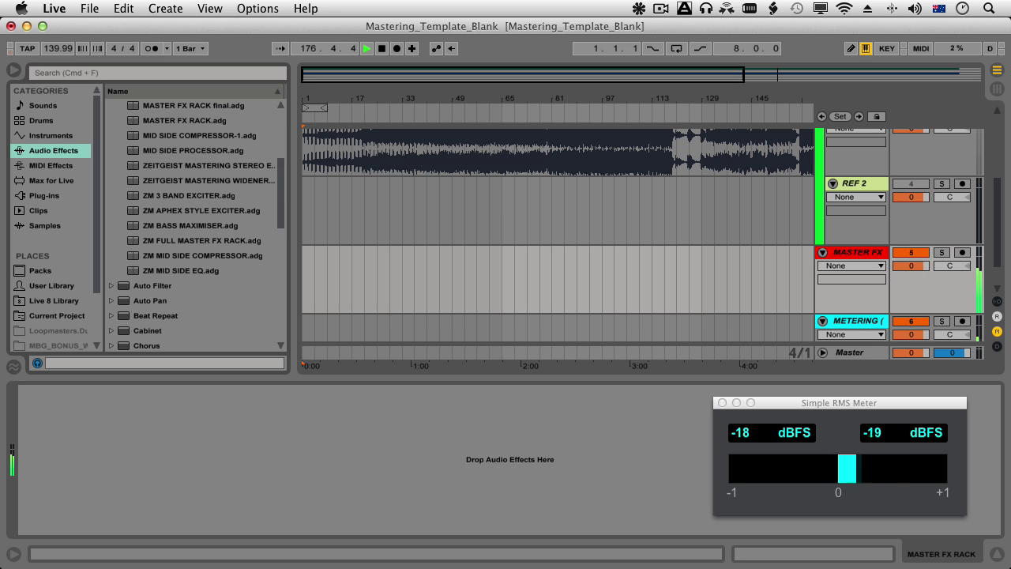
- Drag ZM FULL MASTER FX RACK.adg onto MASTER FX and scroll through its EQs, compressors, exciters and limiter
{"action": "left_click_drag", "start_coordinate": [197, 240], "coordinate": [237, 442]}
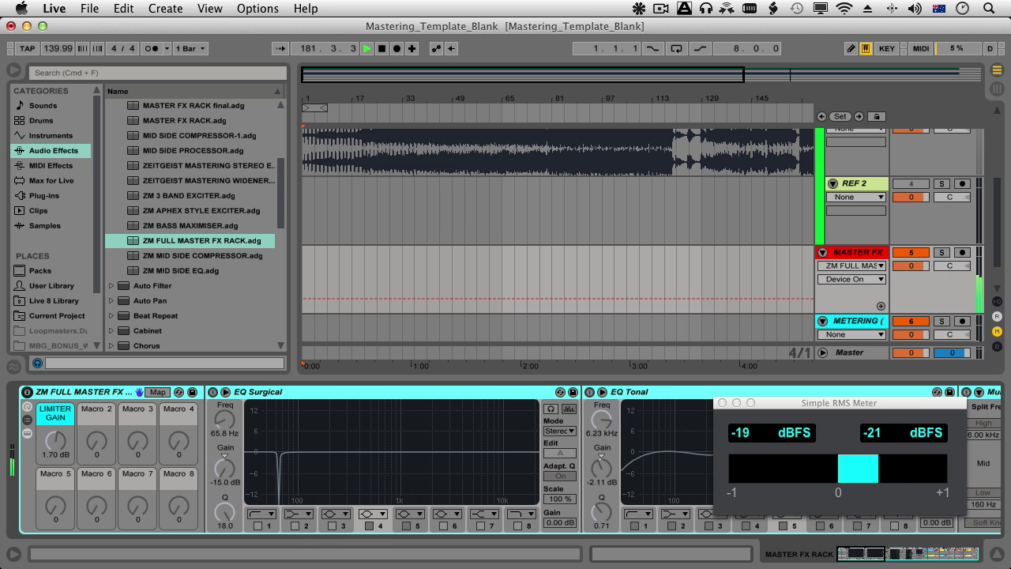
{"action": "scroll", "coordinate": [505, 458], "scroll_direction": "right", "scroll_amount": 15}
{"action": "scroll", "coordinate": [505, 458], "scroll_direction": "right", "scroll_amount": 15}
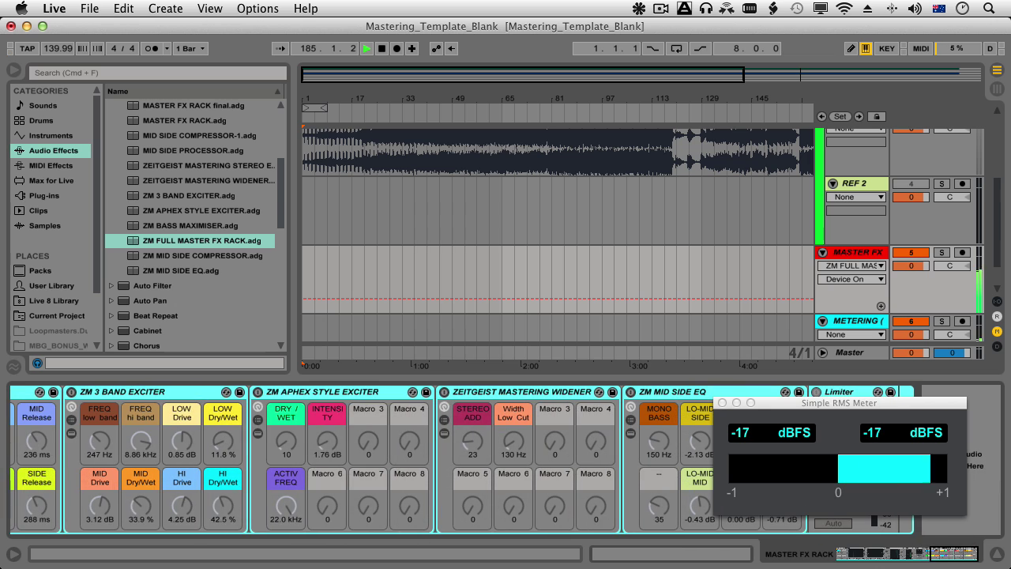
{"action": "scroll", "coordinate": [505, 458], "scroll_direction": "left", "scroll_amount": 10}
{"action": "scroll", "coordinate": [505, 458], "scroll_direction": "left", "scroll_amount": 10}
{"action": "scroll", "coordinate": [505, 457], "scroll_direction": "left", "scroll_amount": 10}
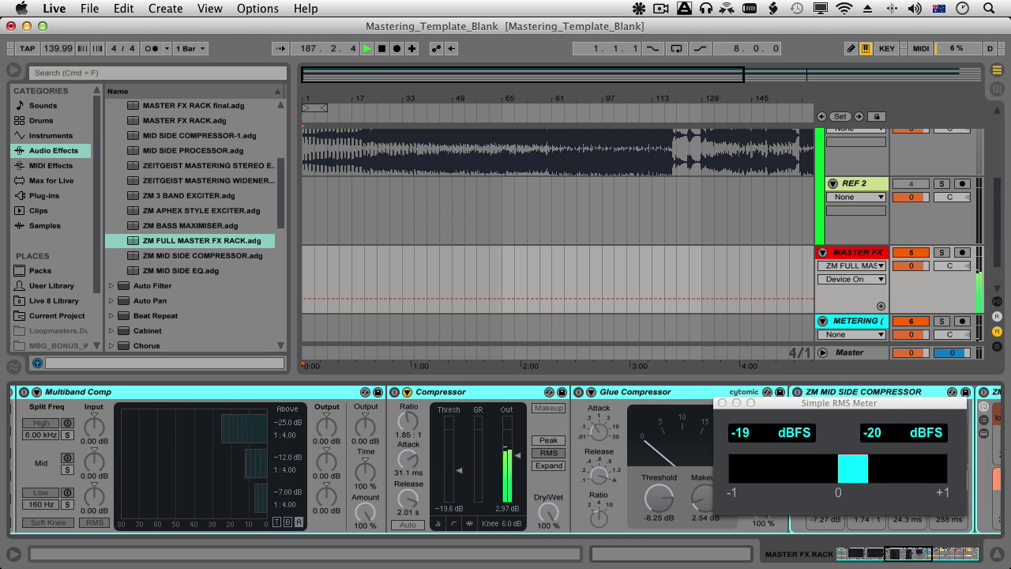
{"action": "scroll", "coordinate": [505, 458], "scroll_direction": "left", "scroll_amount": 10}
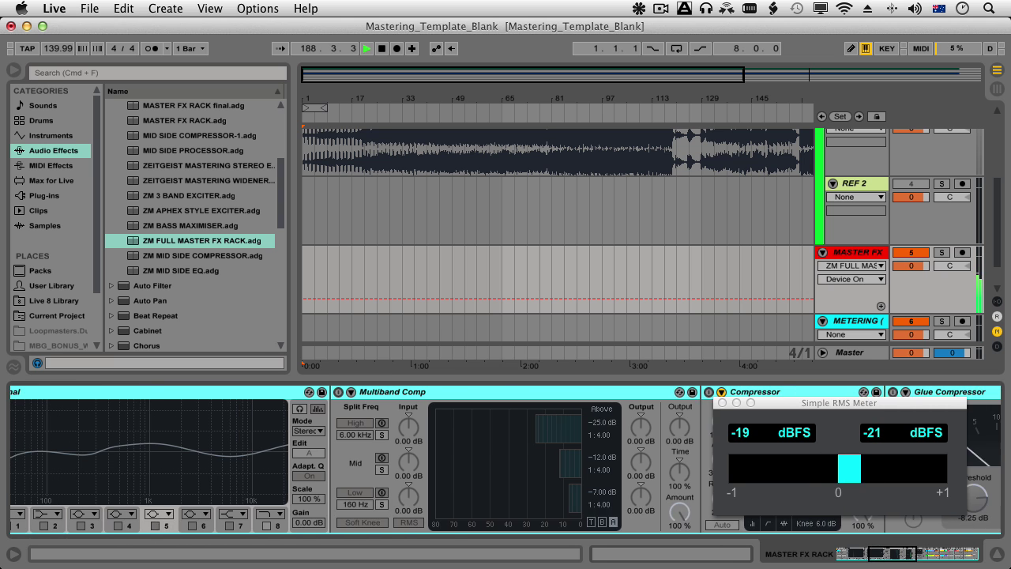
{"action": "scroll", "coordinate": [506, 458], "scroll_direction": "left", "scroll_amount": 5}
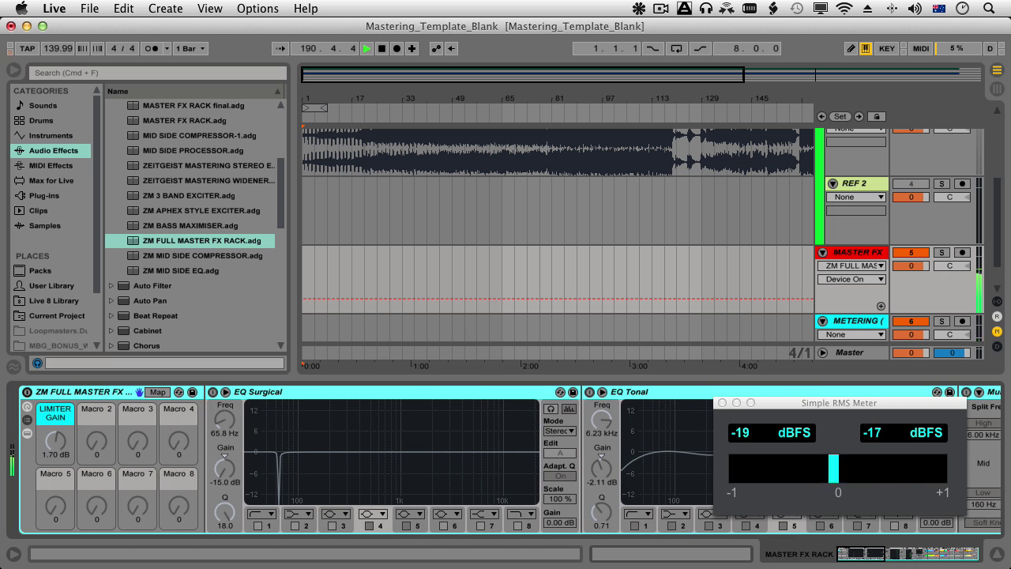
{"action": "scroll", "coordinate": [558, 237], "scroll_direction": "up", "scroll_amount": 5}
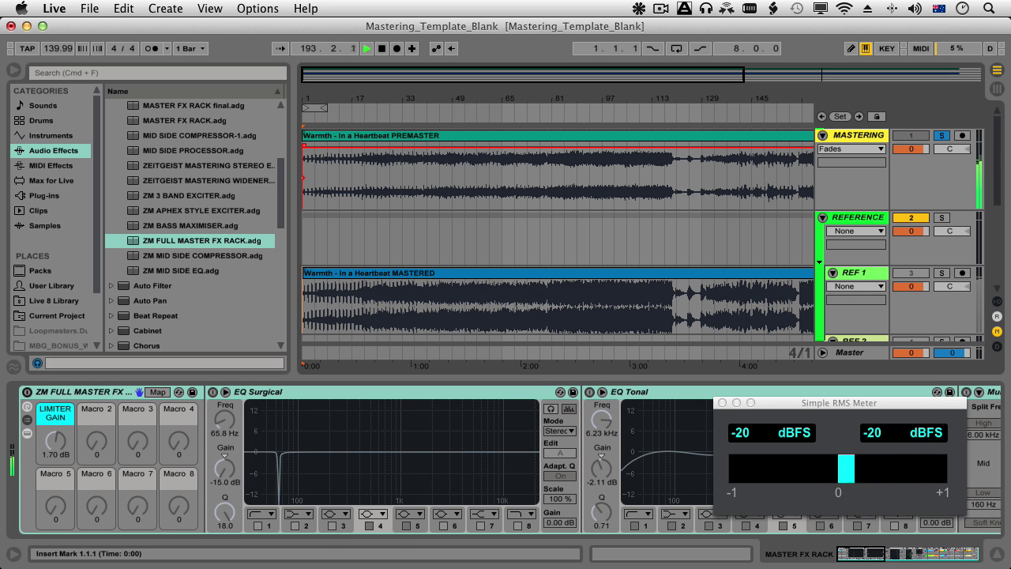
- Select the METERING track to show Spectrum, Utility and Simple RMS Meter, and zoom out to fit both clips
{"action": "scroll", "coordinate": [558, 237], "scroll_direction": "down", "scroll_amount": 6}
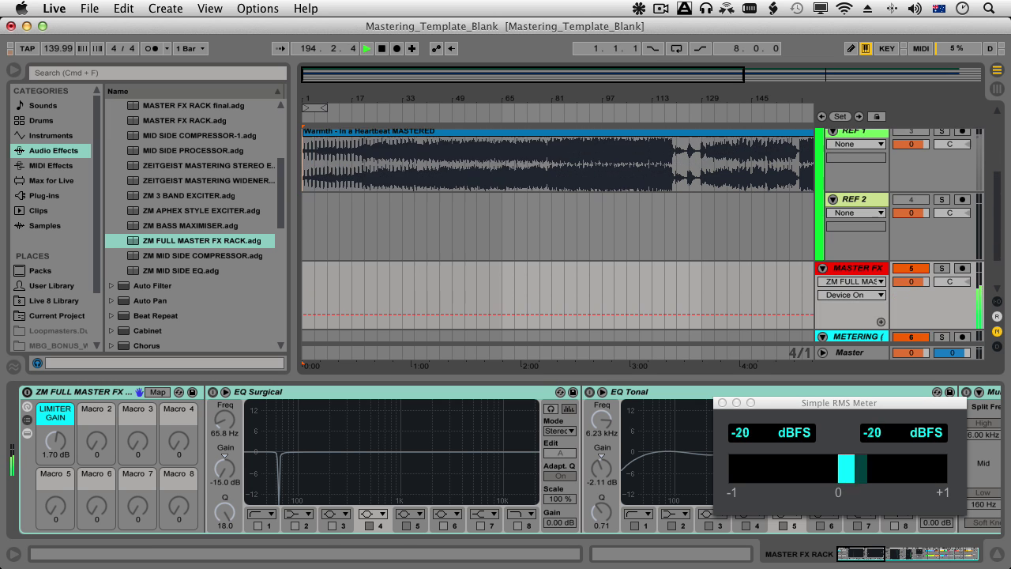
{"action": "key", "text": "Down"}
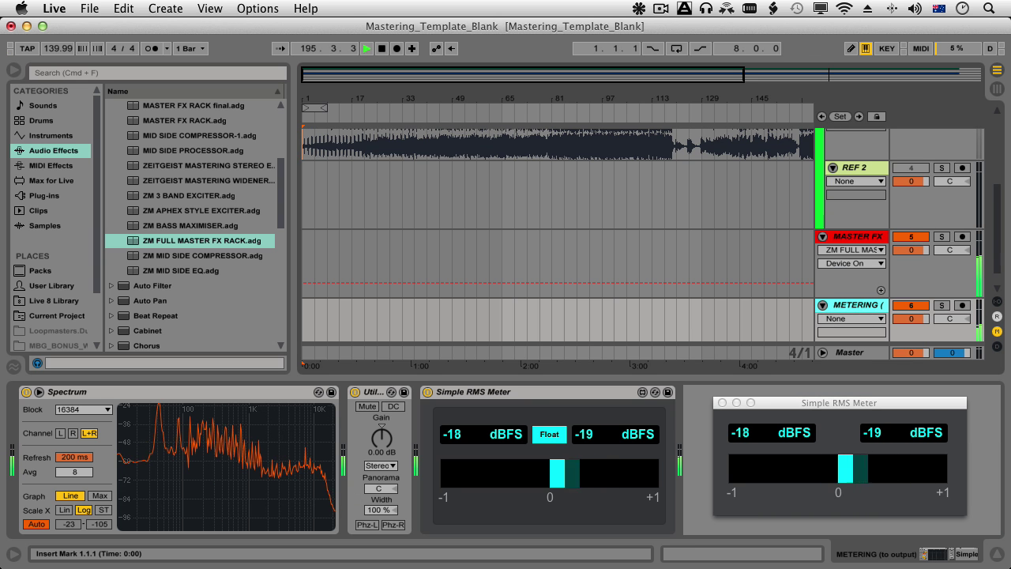
{"action": "scroll", "coordinate": [557, 237], "scroll_direction": "up", "scroll_amount": 6}
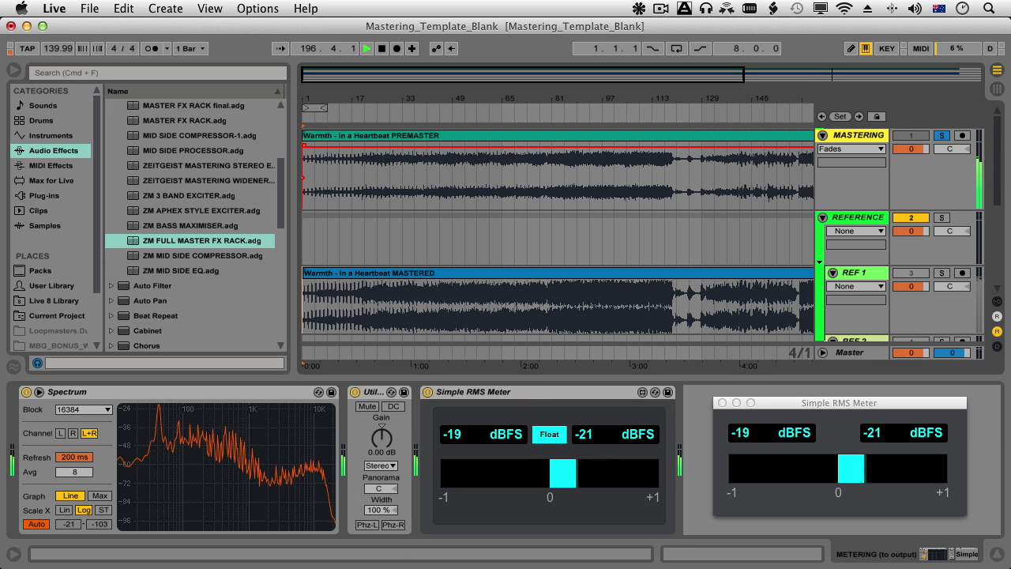
{"action": "key", "text": "minus"}
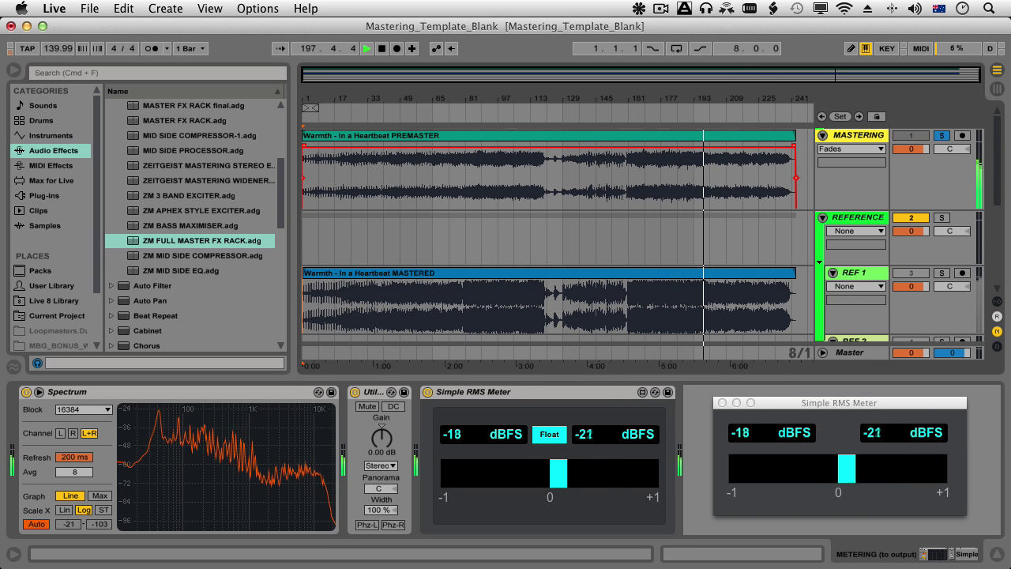